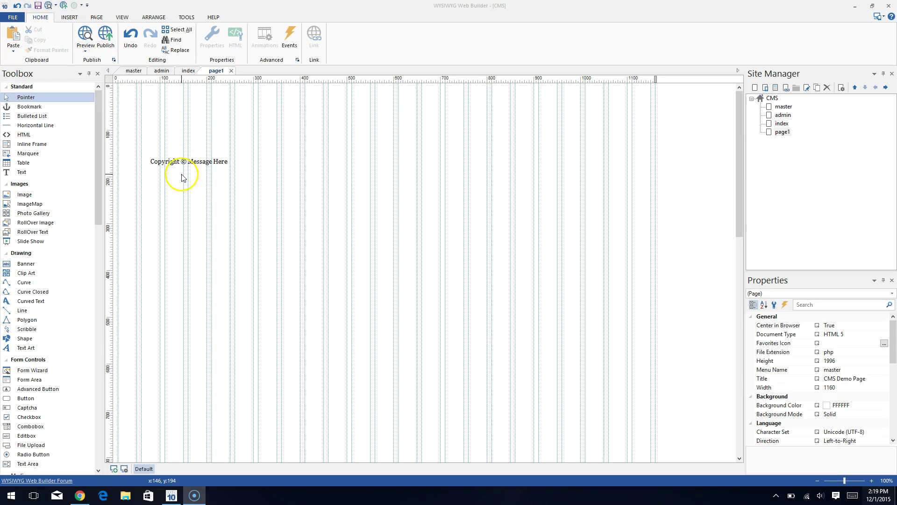
Step: Move the pasted 'Copyright © Message Here' text on page1 to position 10, 83
{"action": "left_click_drag", "start_coordinate": [178, 166], "coordinate": [155, 128]}
Step: Preview the site and view the Error Reports listing masterText1 as a duplicate ID
{"action": "left_click", "coordinate": [167, 101]}
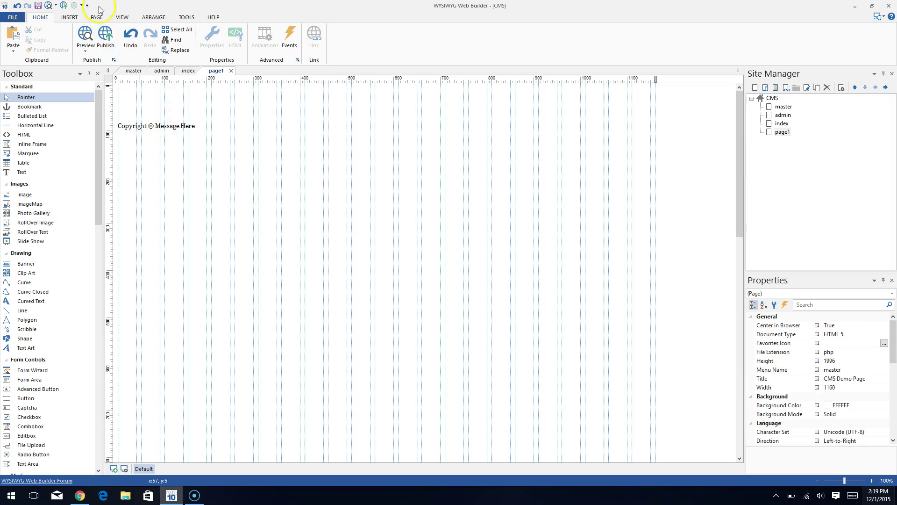
{"action": "left_click", "coordinate": [85, 35]}
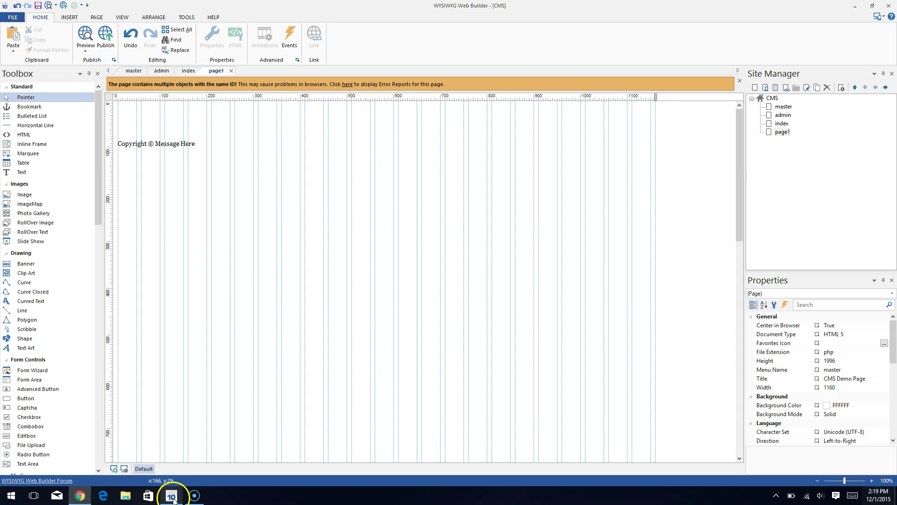
{"action": "left_click", "coordinate": [346, 84]}
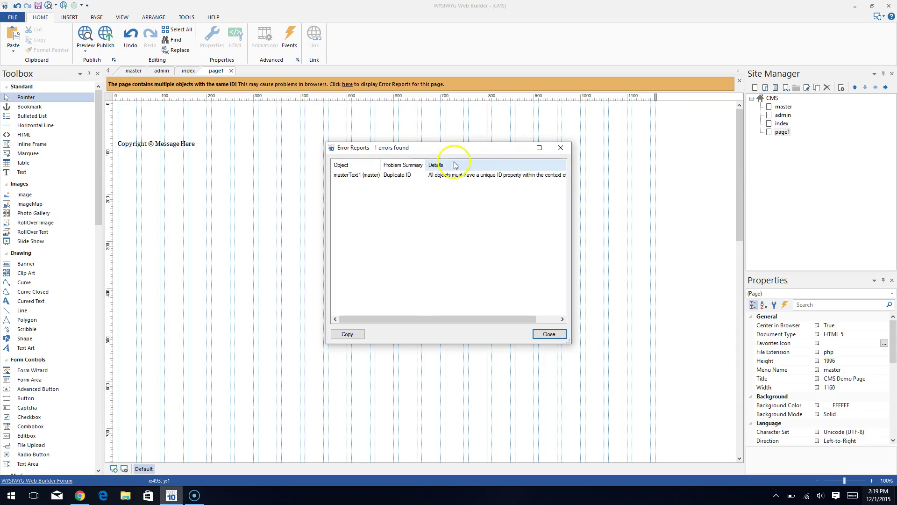
{"action": "left_click", "coordinate": [561, 148]}
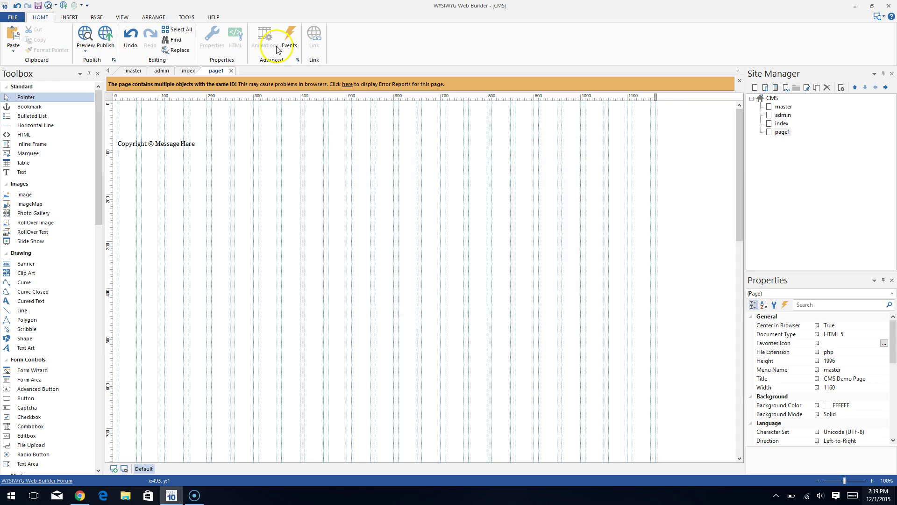
{"action": "left_click", "coordinate": [134, 71]}
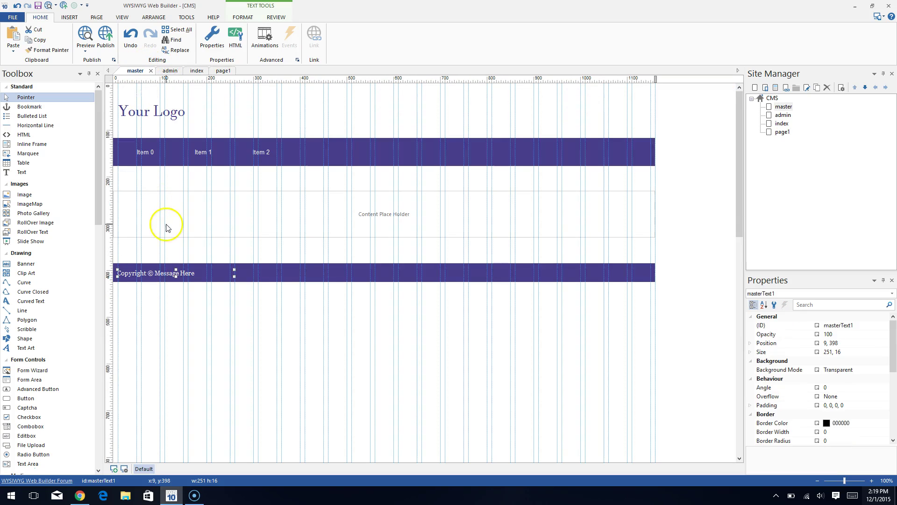
{"action": "left_click", "coordinate": [177, 330]}
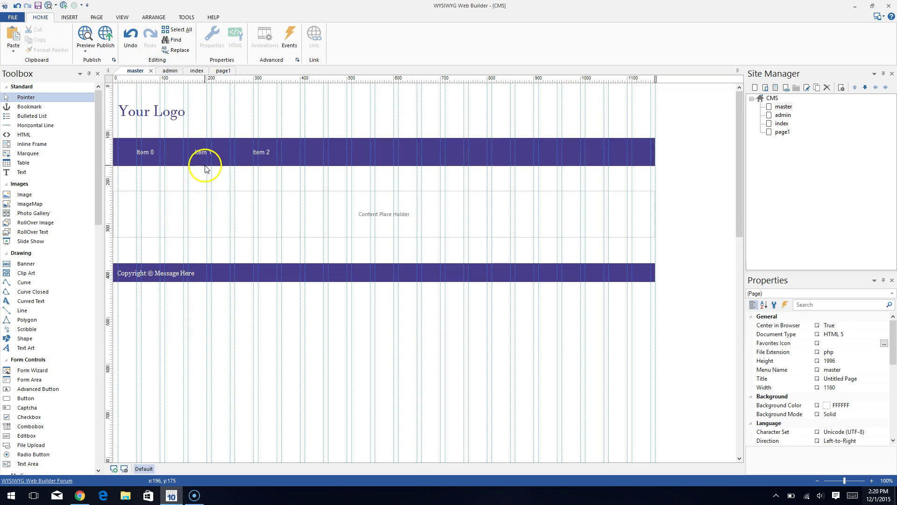
{"action": "left_click", "coordinate": [218, 71]}
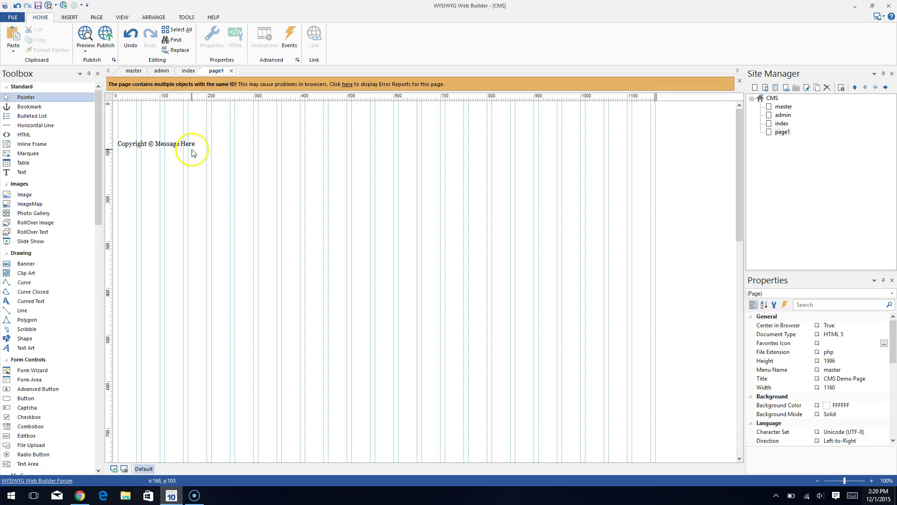
{"action": "left_click", "coordinate": [176, 144]}
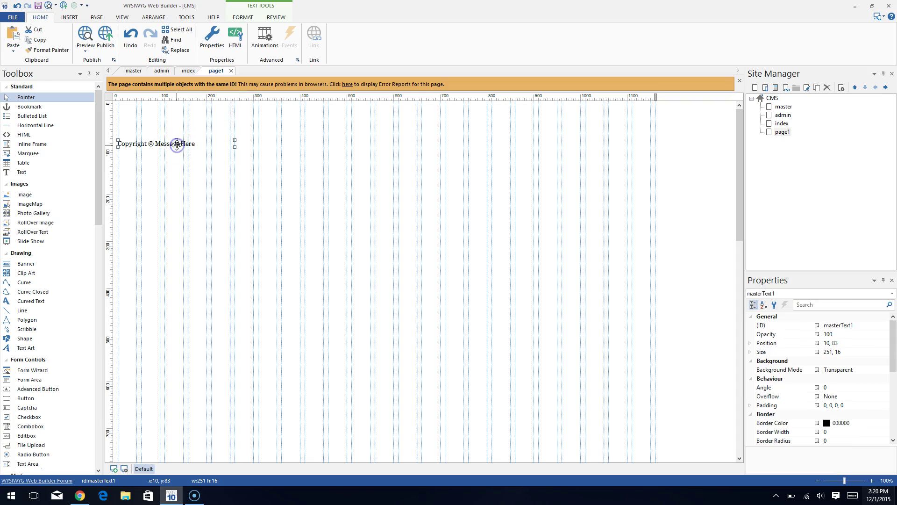
{"action": "left_click", "coordinate": [133, 70]}
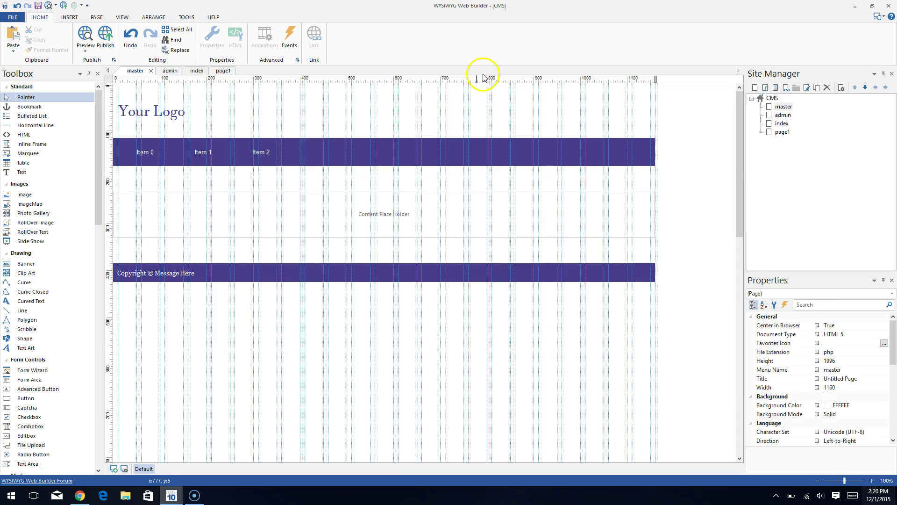
{"action": "left_click", "coordinate": [224, 70]}
{"action": "left_click", "coordinate": [192, 141]}
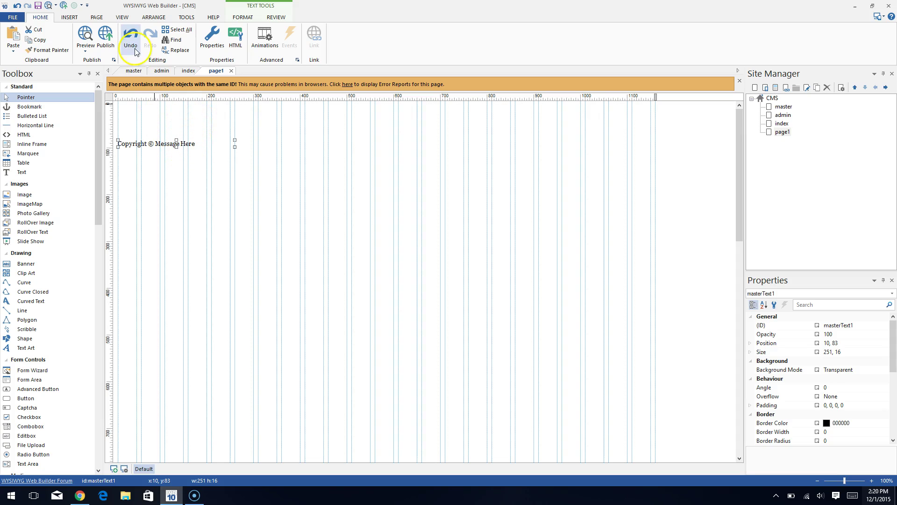
{"action": "left_click", "coordinate": [133, 70]}
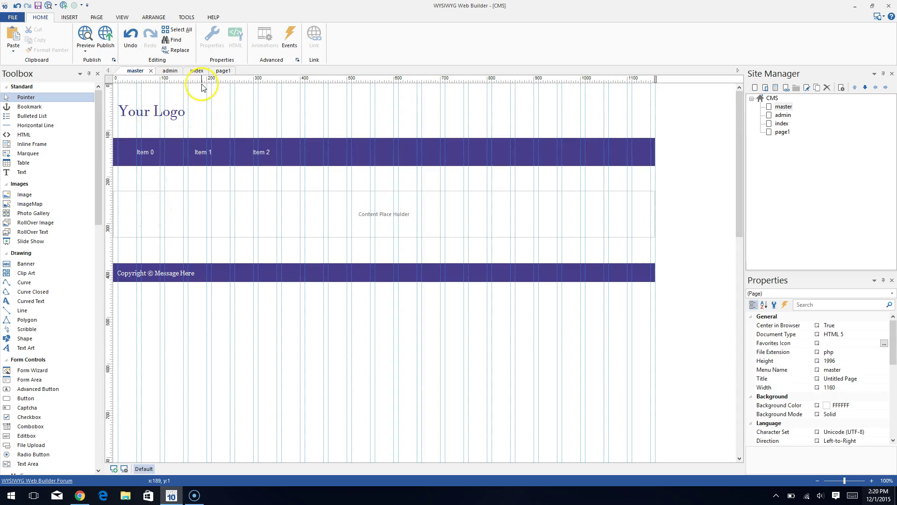
{"action": "left_click", "coordinate": [225, 71]}
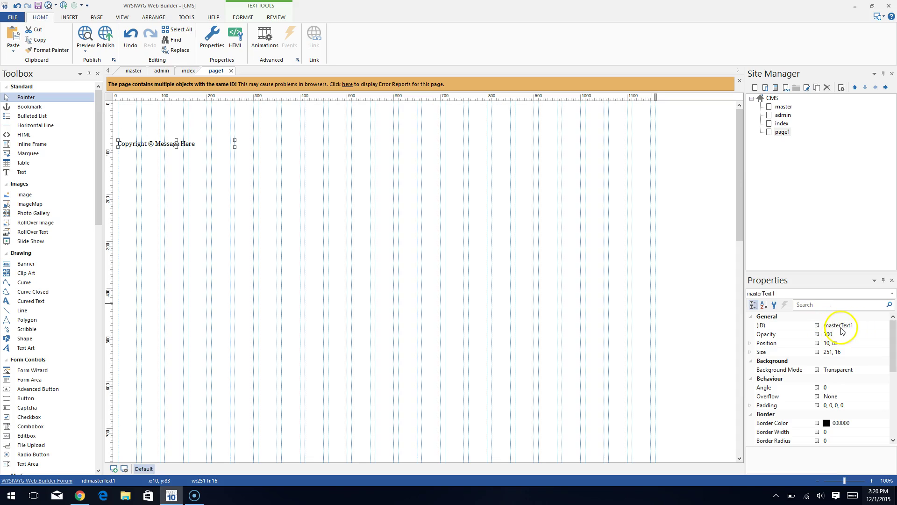
Step: Change the copyright text's ID in the Properties panel from masterText1 to newtext
{"action": "left_click", "coordinate": [840, 326]}
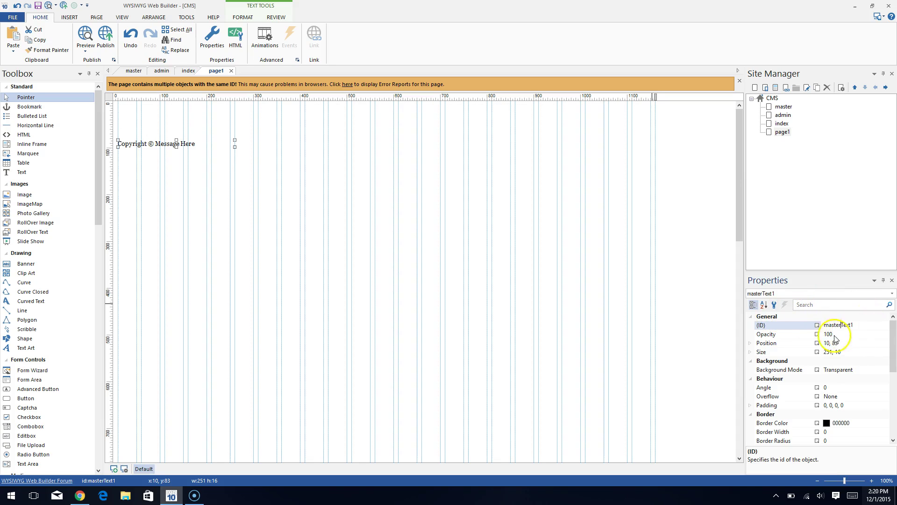
{"action": "left_click", "coordinate": [858, 326]}
{"action": "key", "text": "Return"}
{"action": "left_click", "coordinate": [346, 215]}
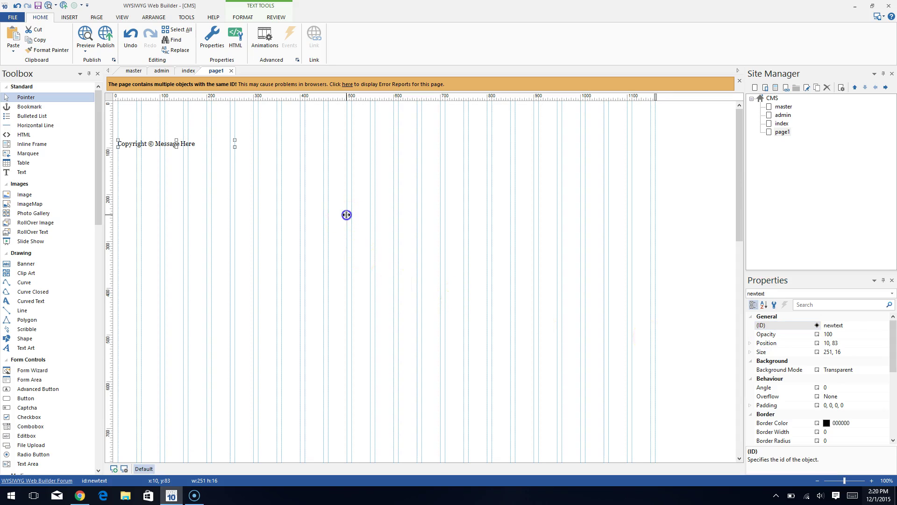
Step: Move the hidden masterText1 text box to 100, 194, then select the page1Text1 text box
{"action": "left_click", "coordinate": [215, 191]}
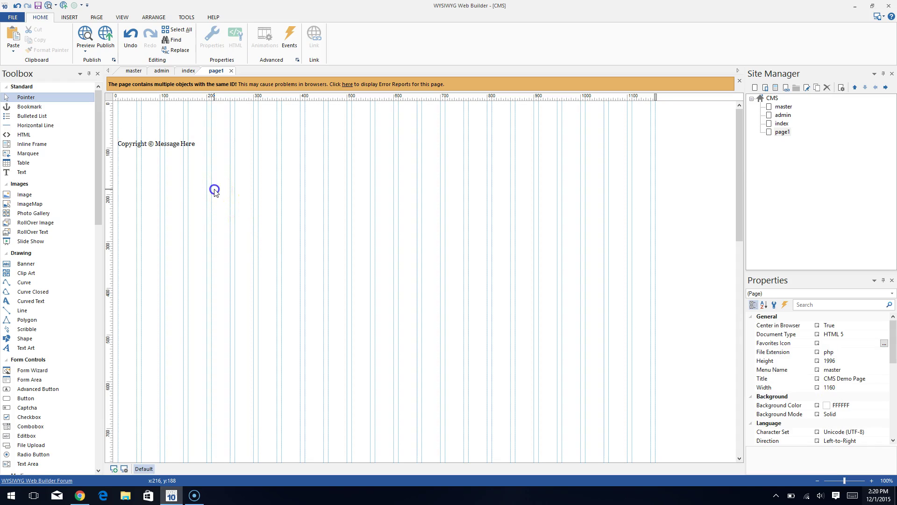
{"action": "left_click", "coordinate": [215, 190]}
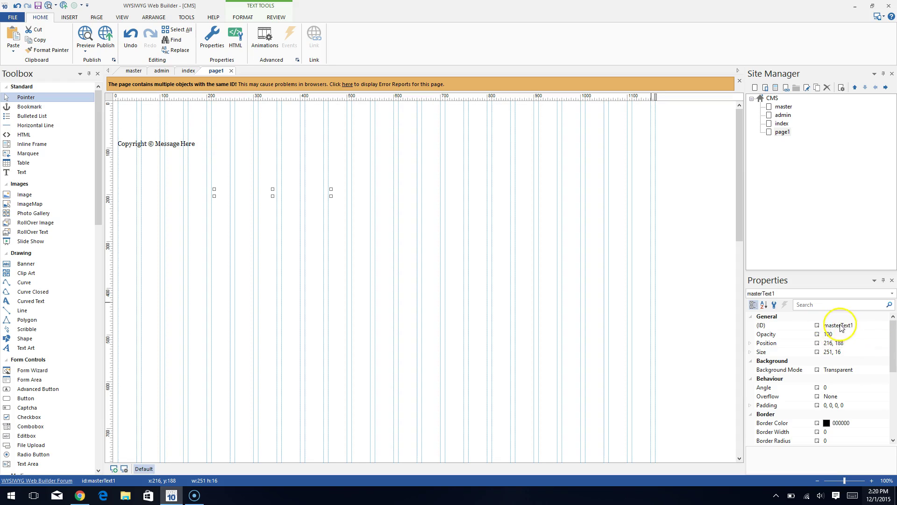
{"action": "left_click_drag", "start_coordinate": [284, 191], "coordinate": [239, 194]}
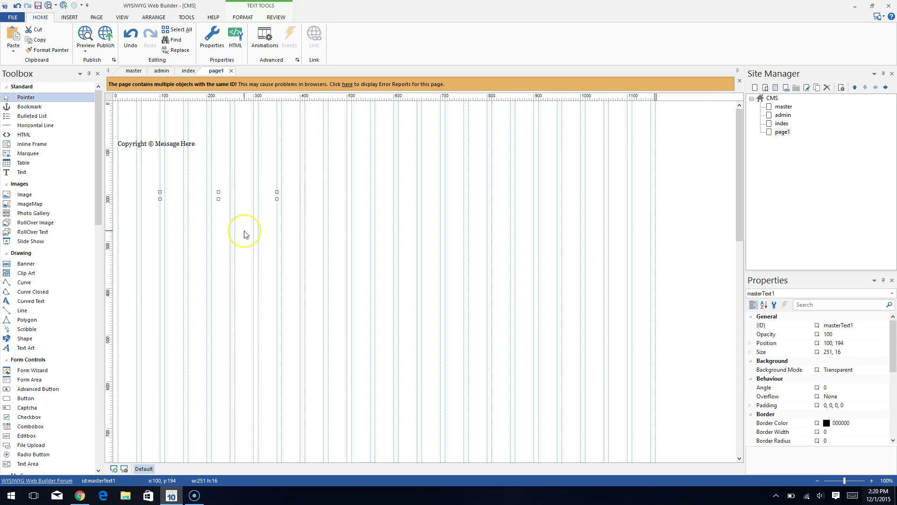
{"action": "left_click", "coordinate": [246, 233]}
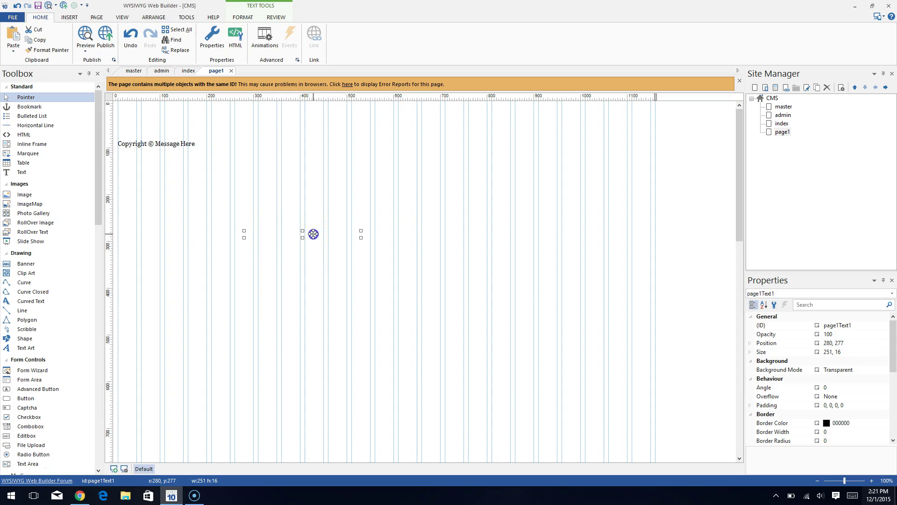
Step: Edit the page1Text1 copyright text and try making it bold
{"action": "double_click", "coordinate": [309, 232]}
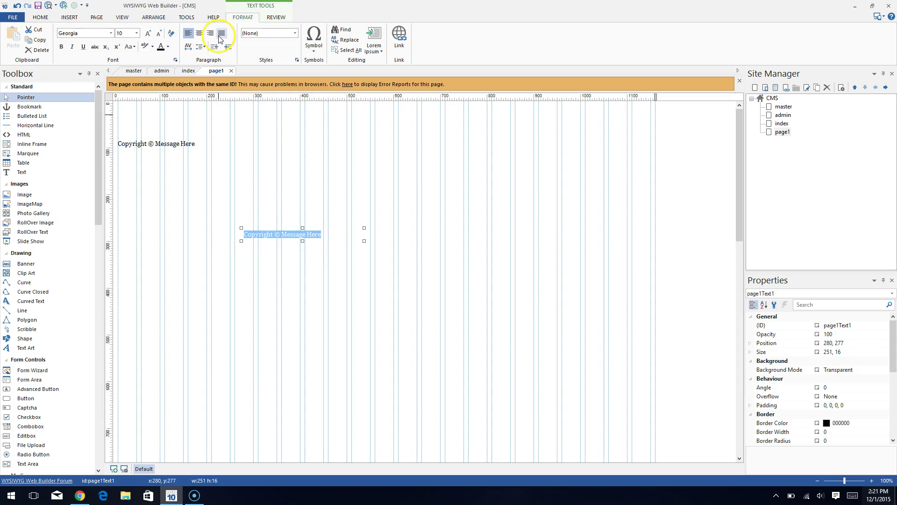
{"action": "left_click", "coordinate": [161, 46]}
{"action": "left_click", "coordinate": [221, 193]}
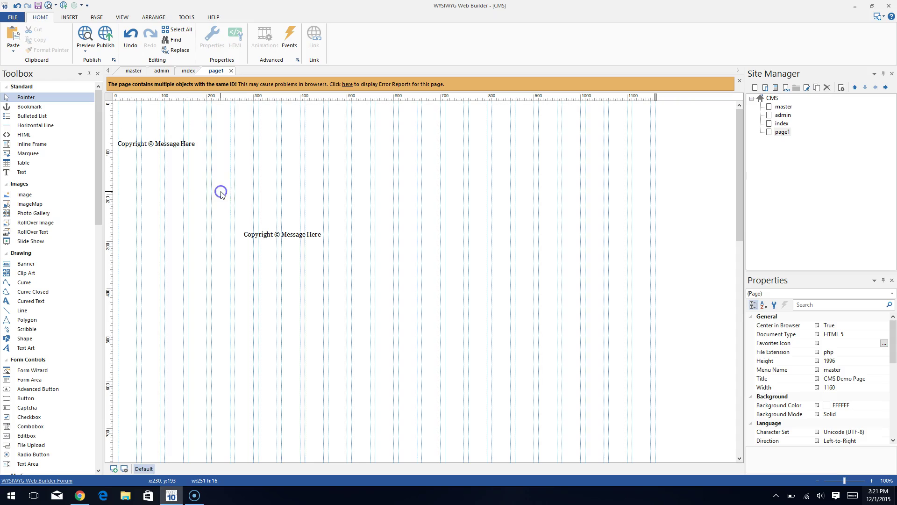
Step: Reselect the extra page1Text1 text object and delete it from page1
{"action": "left_click", "coordinate": [229, 195]}
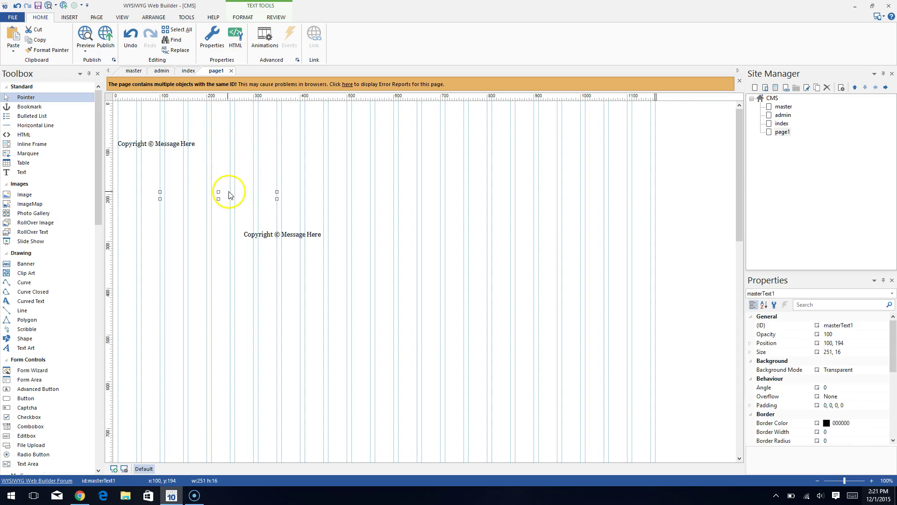
{"action": "left_click", "coordinate": [260, 232]}
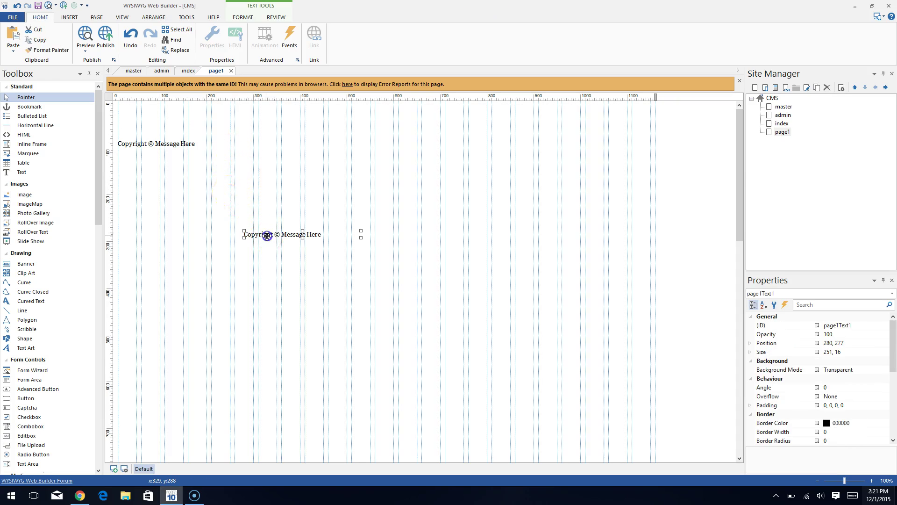
{"action": "left_click", "coordinate": [296, 292]}
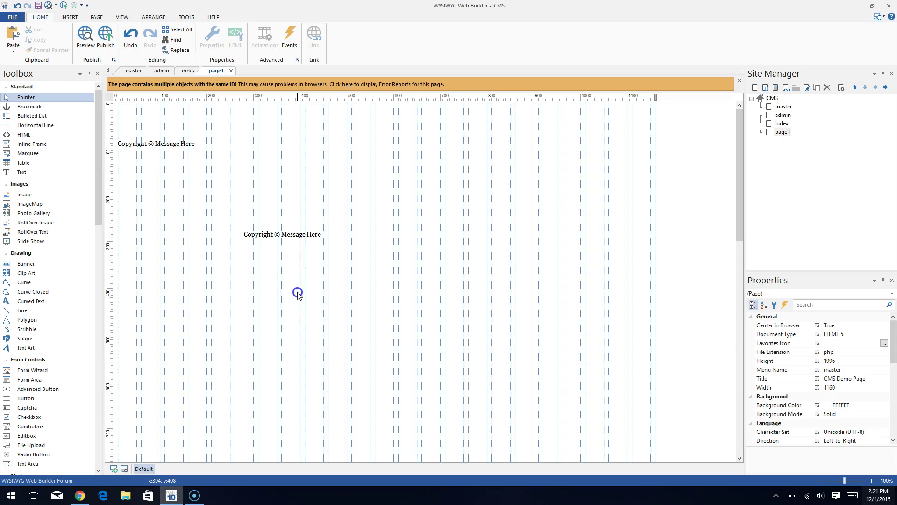
{"action": "double_click", "coordinate": [298, 232]}
{"action": "key", "text": "Escape"}
{"action": "key", "text": "Delete"}
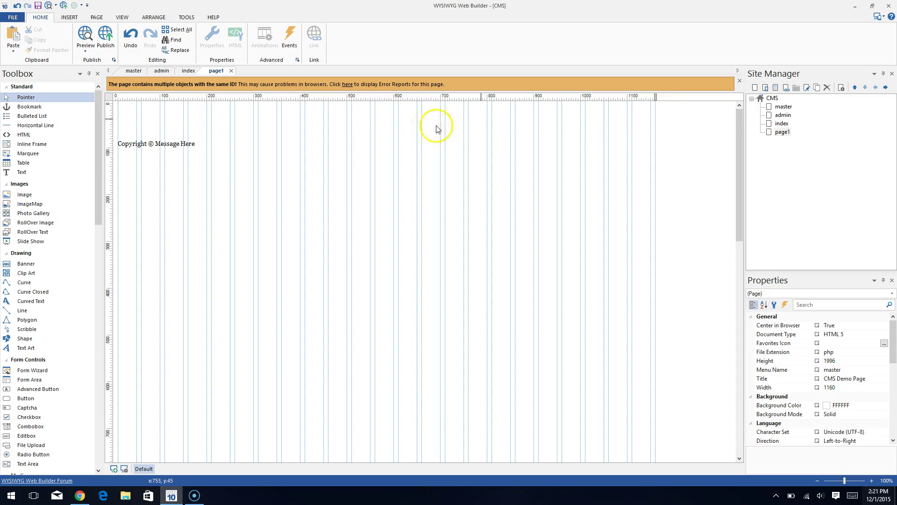
Step: Dismiss the duplicate-ID warning bar and move the newtext copyright to 59, 112
{"action": "left_click", "coordinate": [740, 81]}
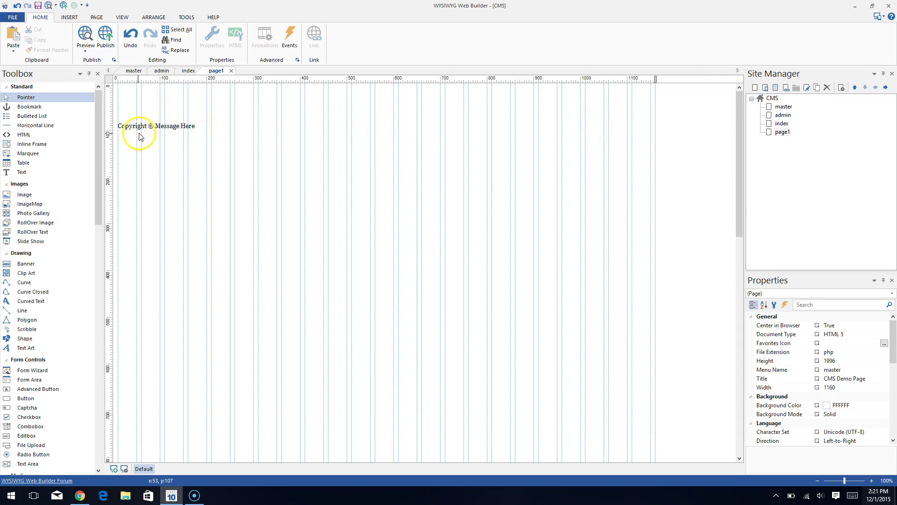
{"action": "left_click_drag", "start_coordinate": [155, 127], "coordinate": [178, 140]}
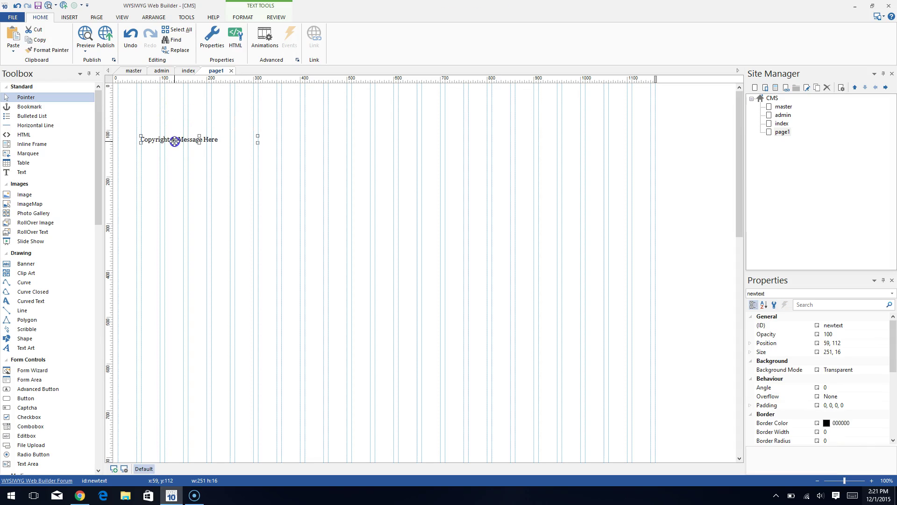
{"action": "left_click", "coordinate": [152, 17]}
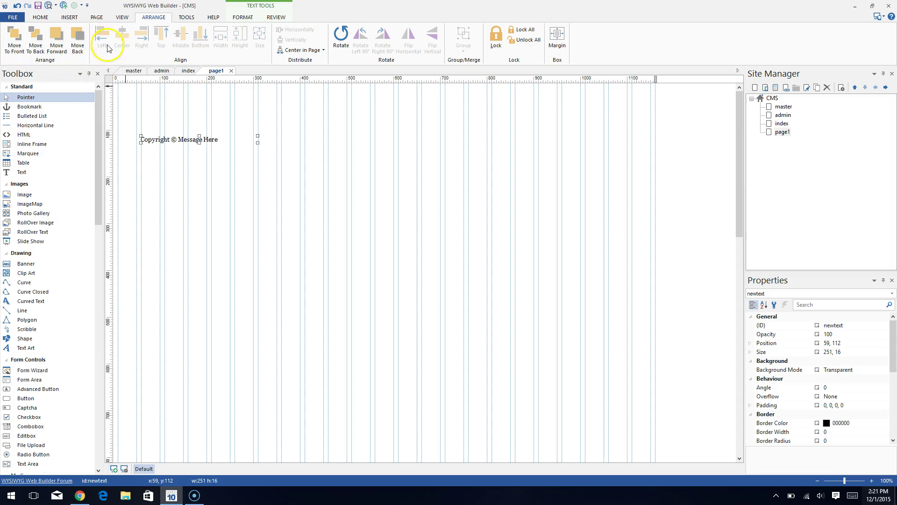
{"action": "left_click", "coordinate": [234, 204]}
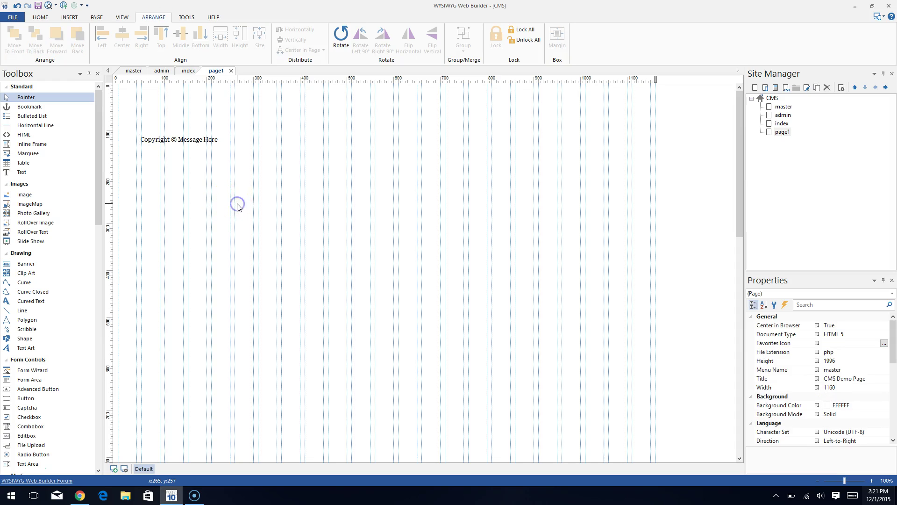
Step: Switch to the master page and inspect its content placeholder
{"action": "left_click", "coordinate": [133, 70]}
{"action": "left_click", "coordinate": [211, 220]}
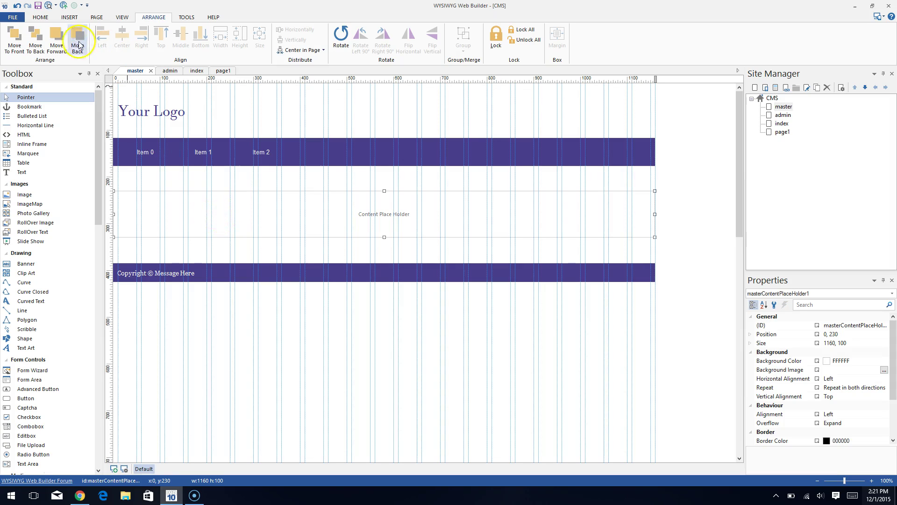
{"action": "left_click", "coordinate": [16, 45]}
{"action": "left_click", "coordinate": [362, 327]}
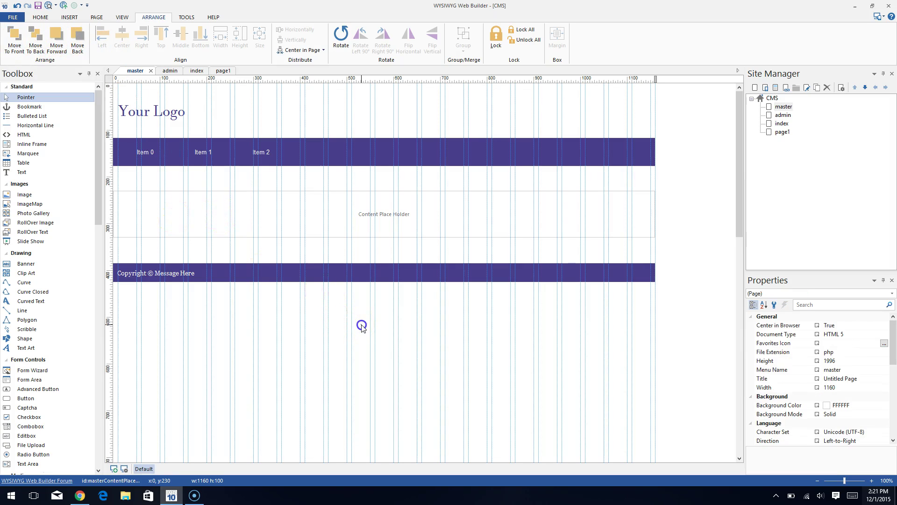